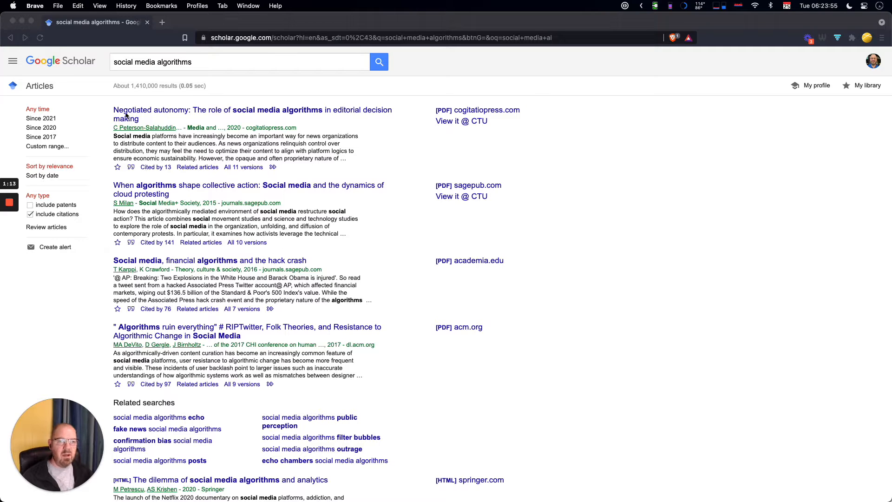
# - Open the "Negotiated autonomy" result in a new tab and look over its article page for full-text access
pyautogui.click(367, 147)
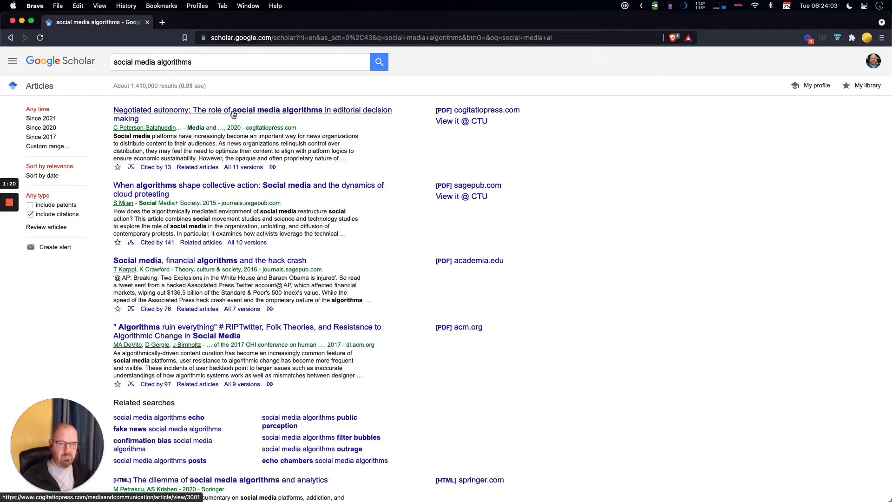
pyautogui.keyDown('super'); pyautogui.click(290, 114); pyautogui.keyUp('super')
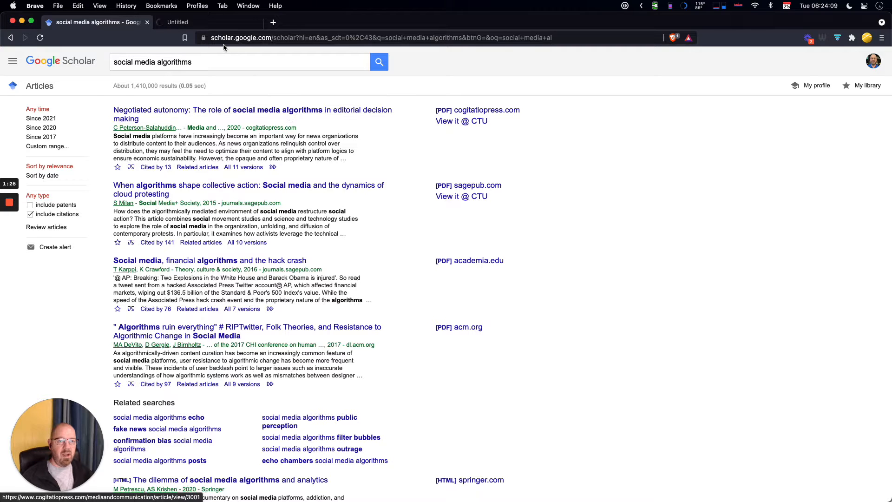
pyautogui.click(211, 23)
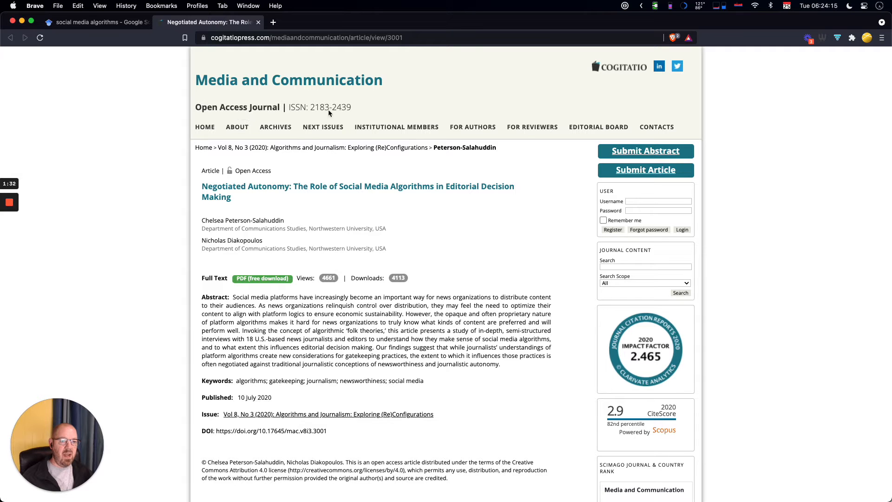
pyautogui.scroll(-10, 426, 231)
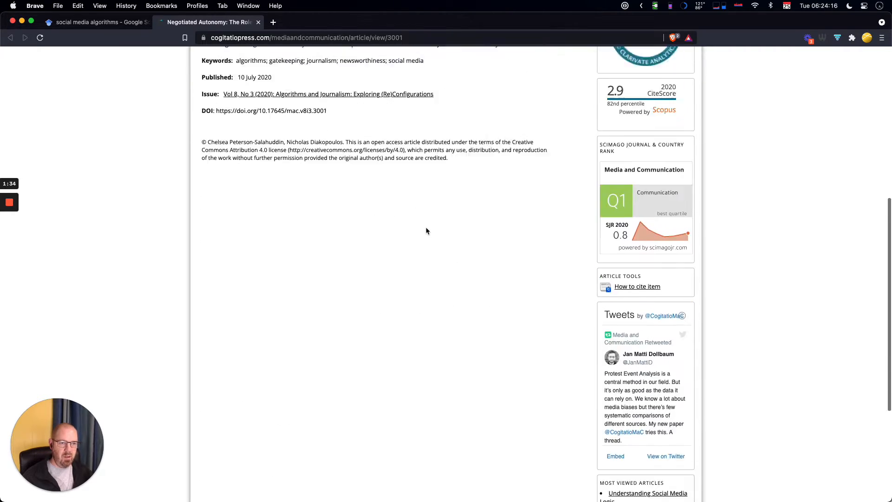
pyautogui.scroll(15, 426, 231)
pyautogui.scroll(-1, 427, 231)
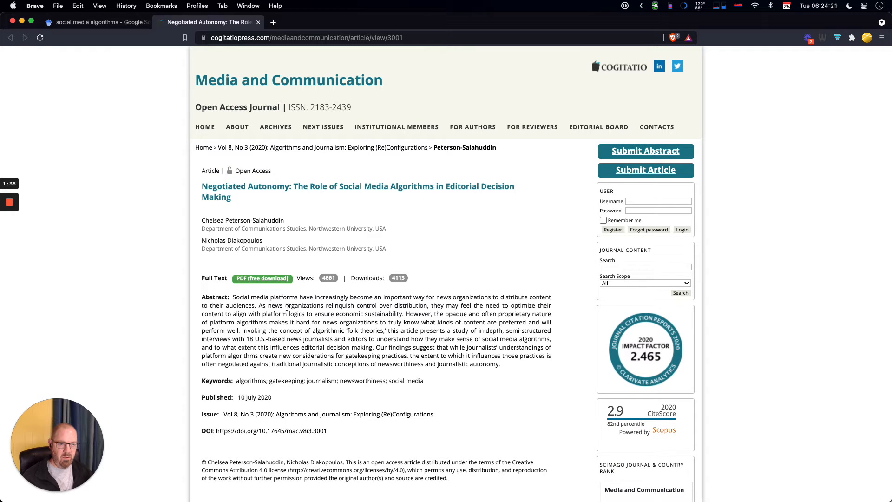
# - View the article's free full-text PDF, then close its tab to return to the search results
pyautogui.click(265, 279)
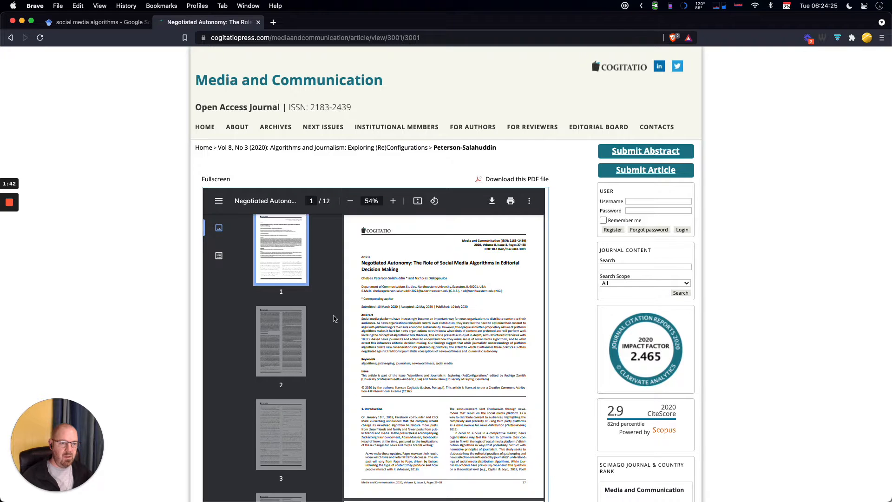
pyautogui.scroll(-2, 334, 314)
pyautogui.scroll(2, 335, 315)
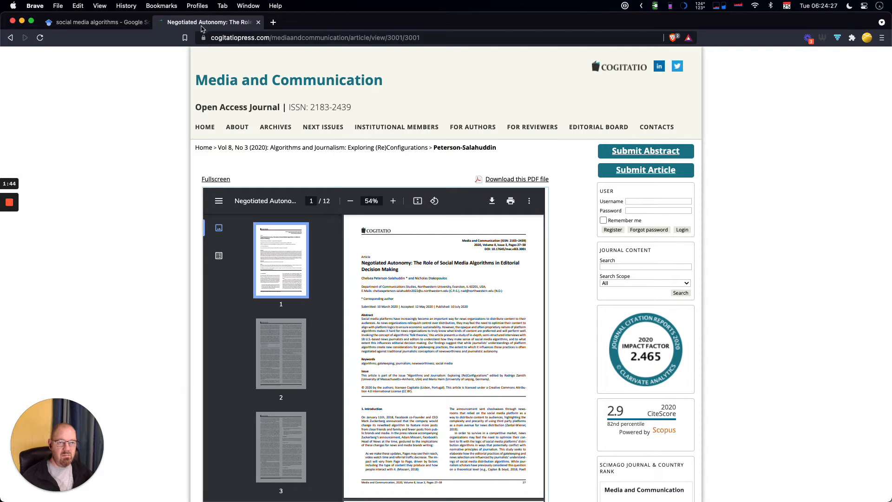
pyautogui.press('super+w')
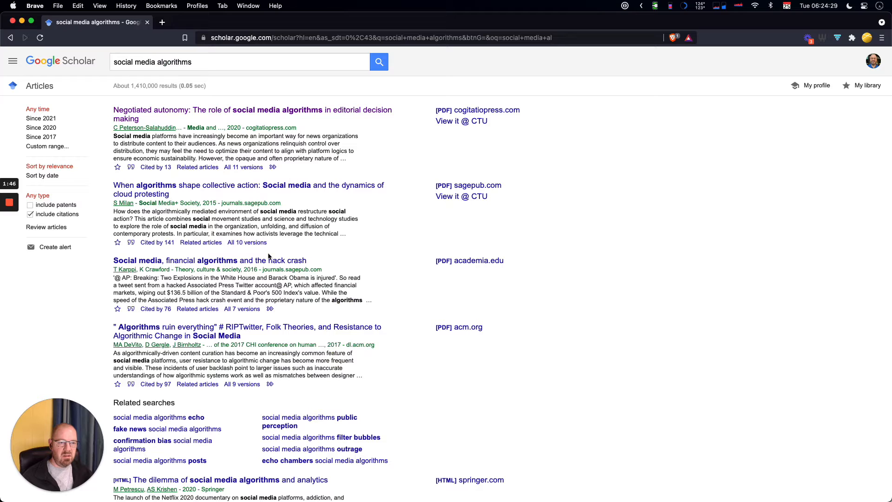
# - Open the "When algorithms shape collective action" result, skim its full text, and return to the search results
pyautogui.click(248, 186)
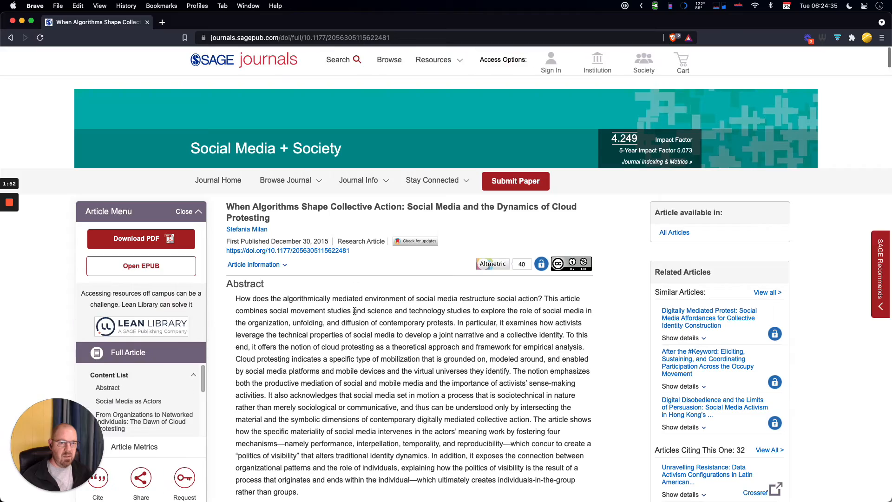
pyautogui.scroll(-15, 355, 311)
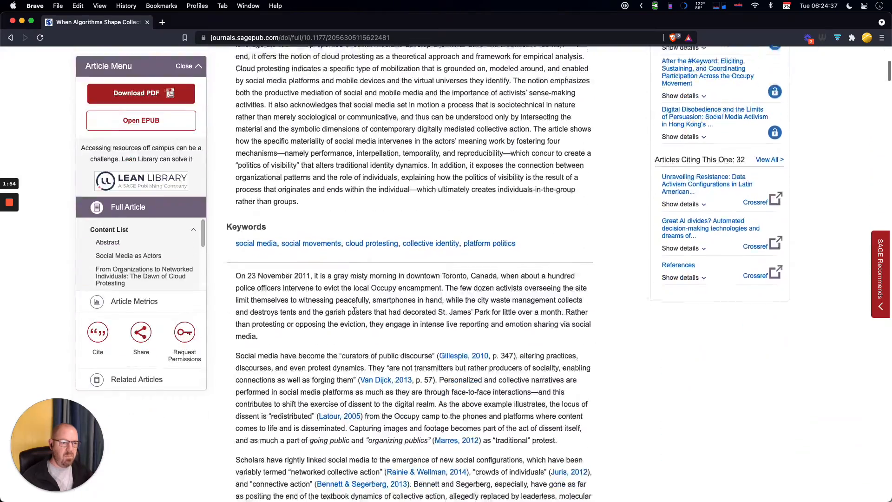
pyautogui.scroll(10, 354, 311)
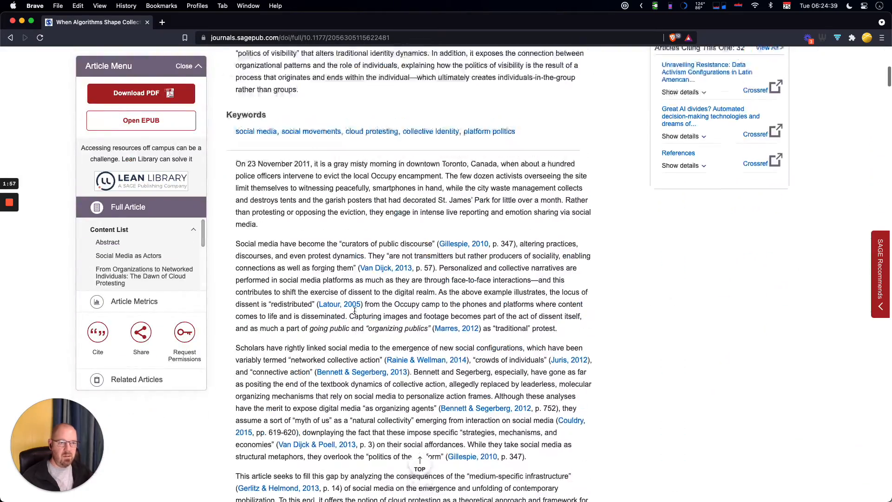
pyautogui.scroll(-20, 354, 311)
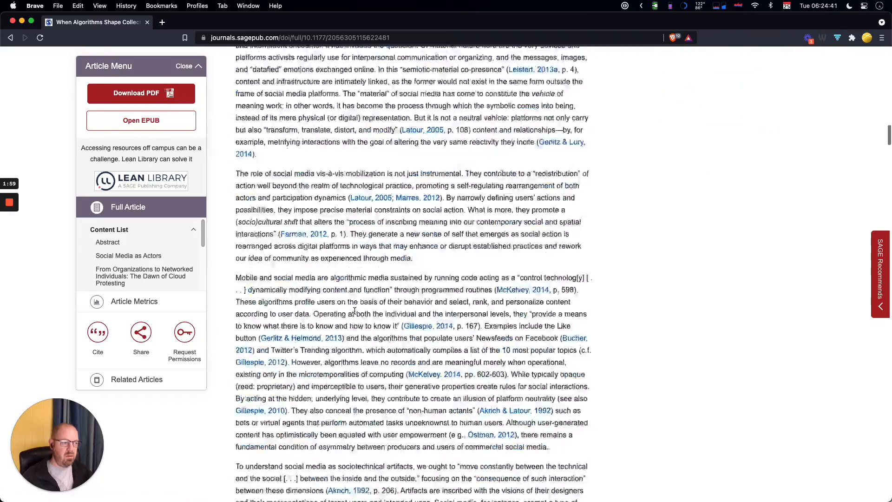
pyautogui.scroll(-10, 355, 311)
pyautogui.press('super+bracketleft')
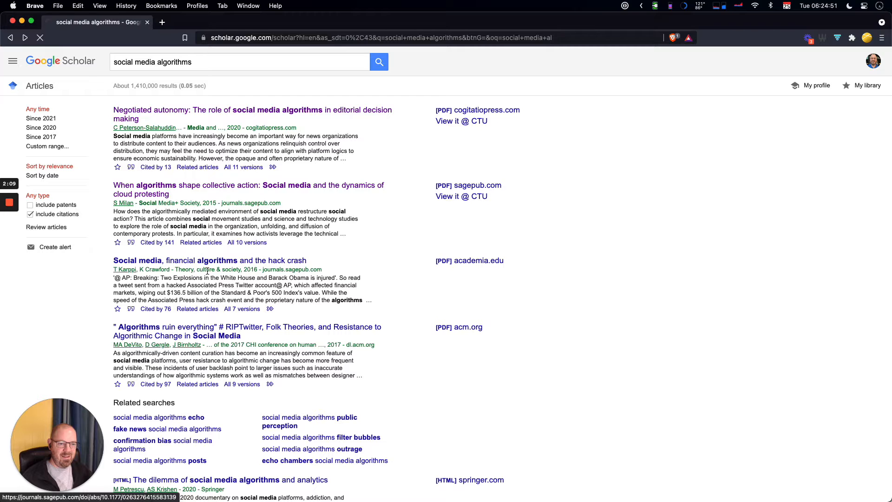
# - Open "Social media, financial algorithms and the hack crash", examine its abstract, references and access options, and return to the results
pyautogui.click(209, 262)
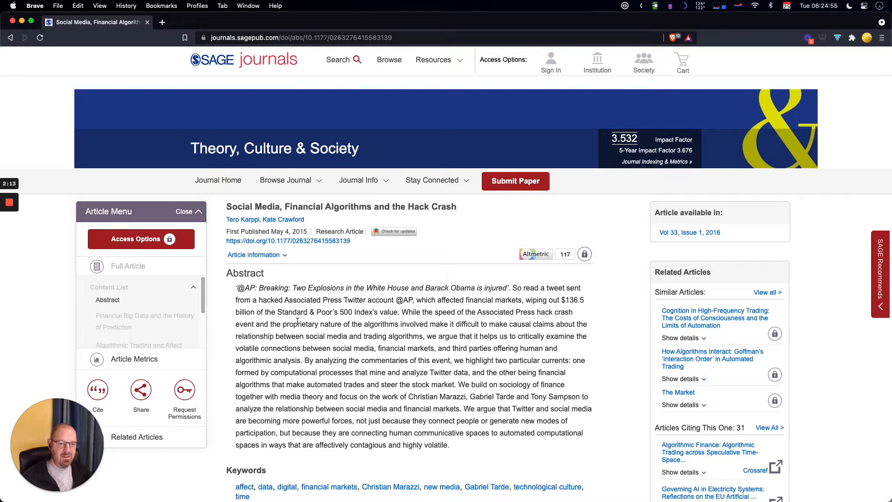
pyautogui.scroll(-20, 298, 322)
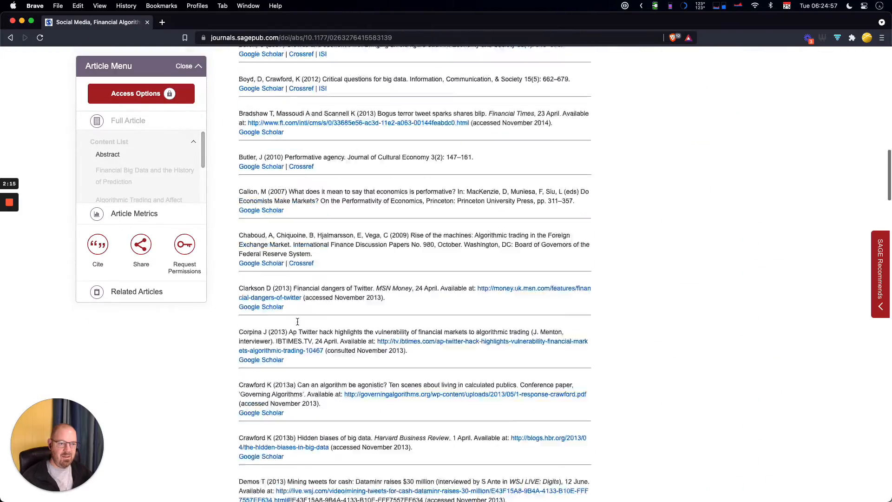
pyautogui.scroll(20, 297, 322)
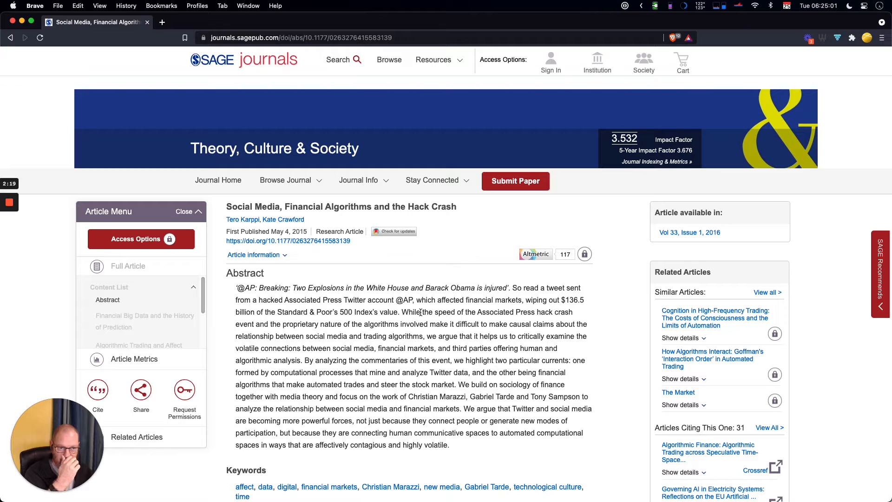
pyautogui.scroll(-5, 416, 316)
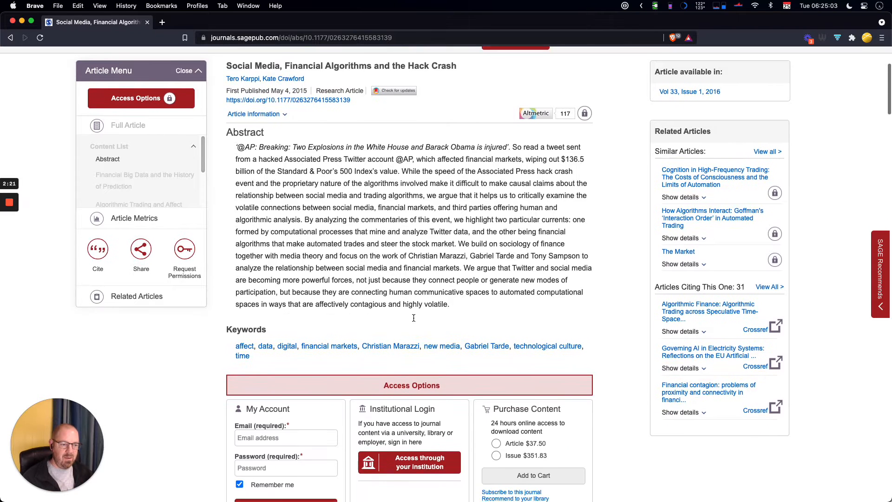
pyautogui.scroll(-4, 413, 318)
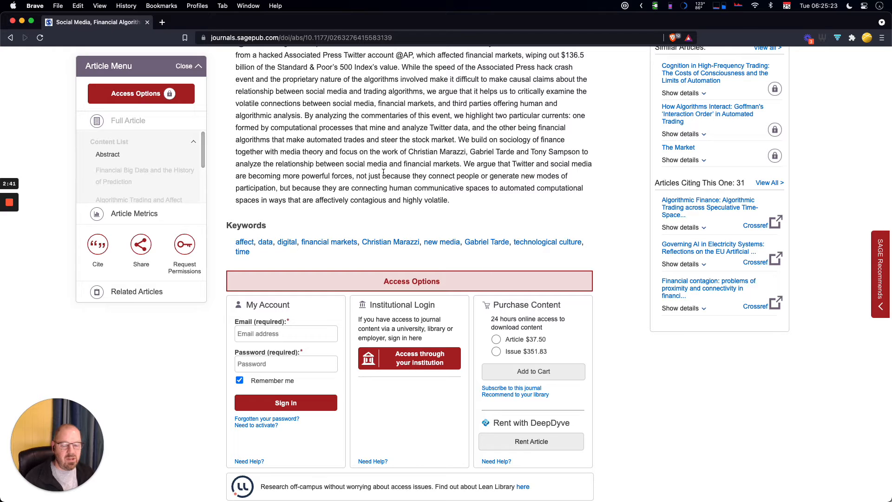
pyautogui.scroll(5, 383, 172)
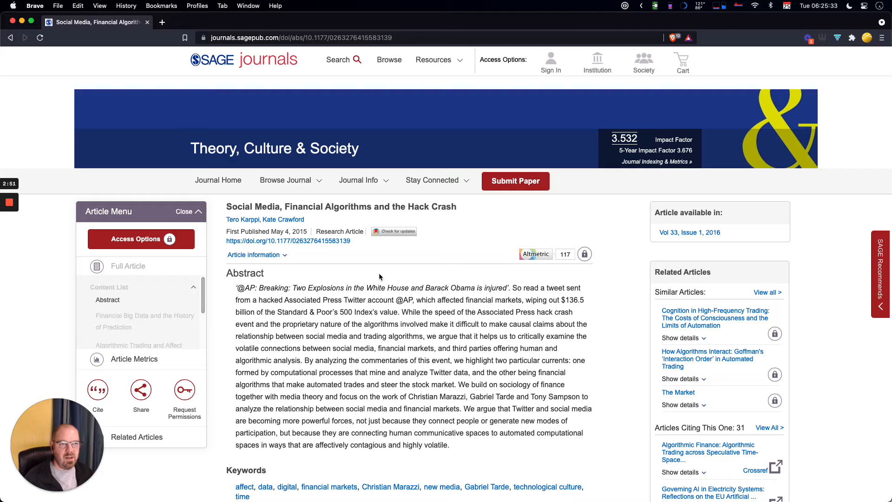
pyautogui.scroll(-5, 380, 296)
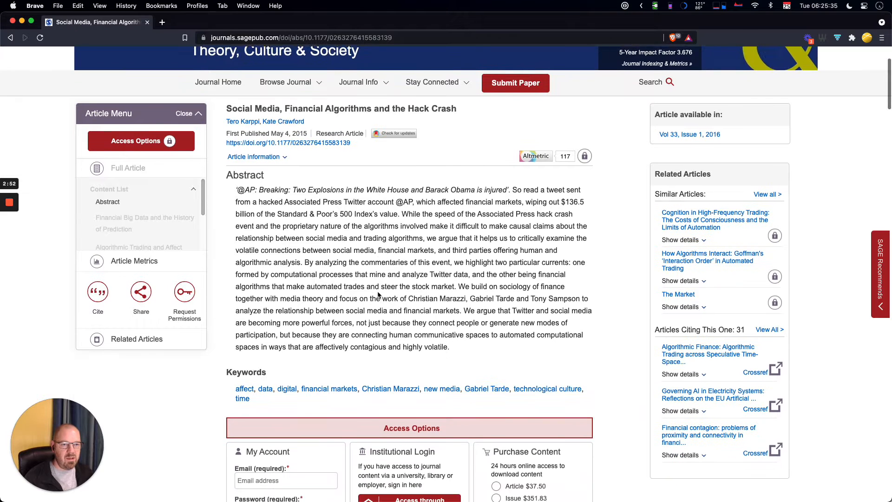
pyautogui.press('super+bracketleft')
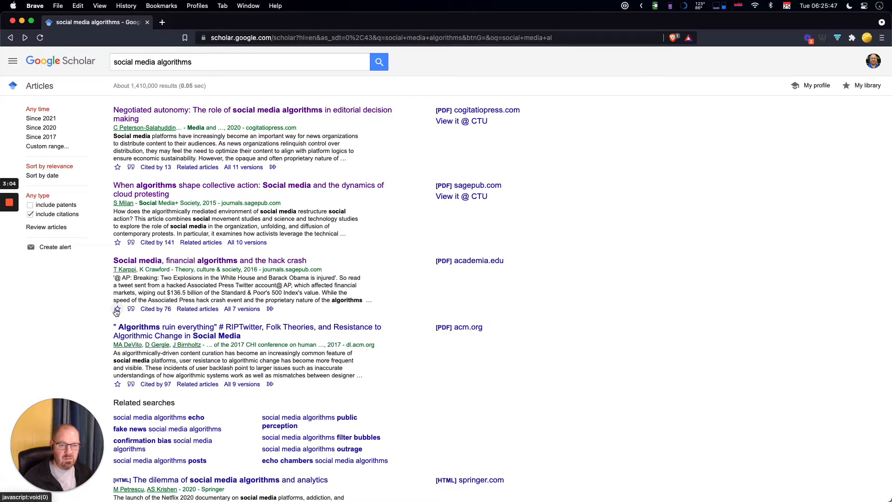
# - List all versions of the hack crash article, skim the academia.edu PDF in a new tab, and return to the versions list
pyautogui.click(241, 309)
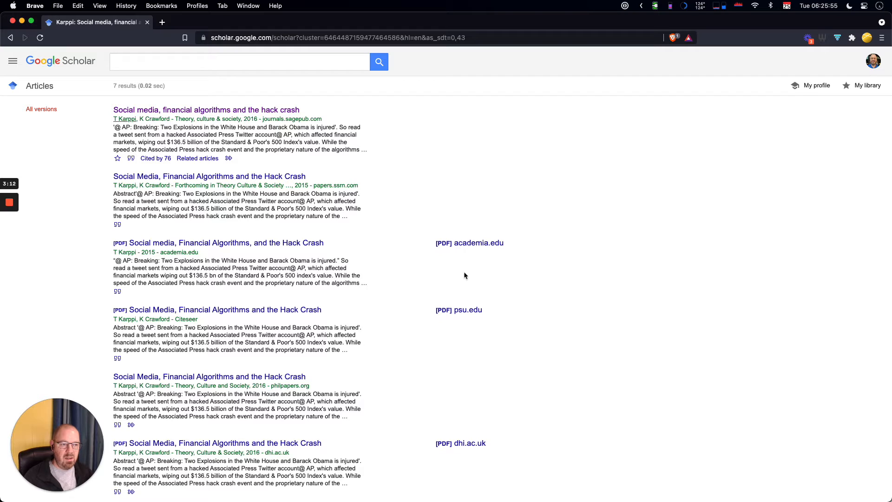
pyautogui.keyDown('super'); pyautogui.click(471, 249); pyautogui.keyUp('super')
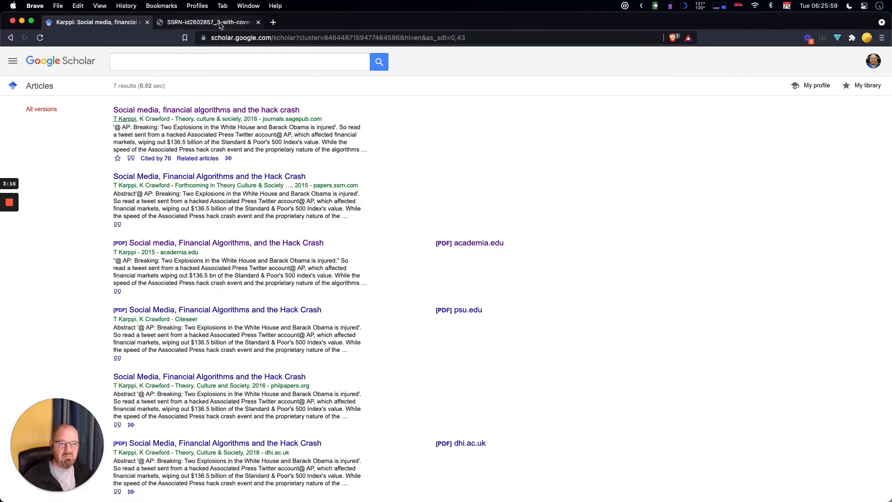
pyautogui.click(220, 25)
pyautogui.scroll(-2, 233, 195)
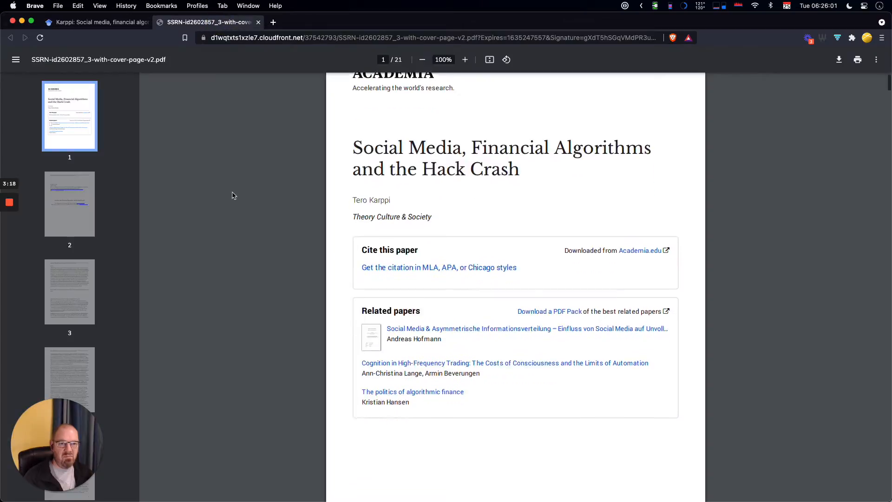
pyautogui.scroll(-20, 232, 196)
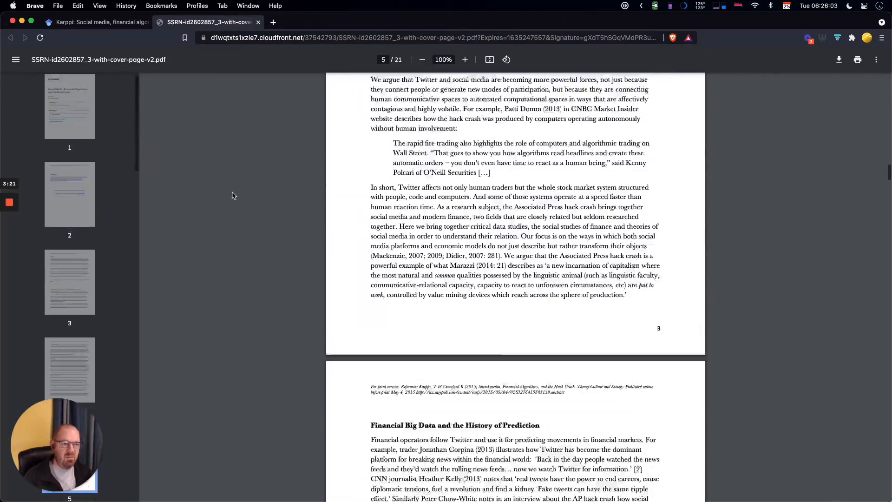
pyautogui.scroll(-20, 233, 195)
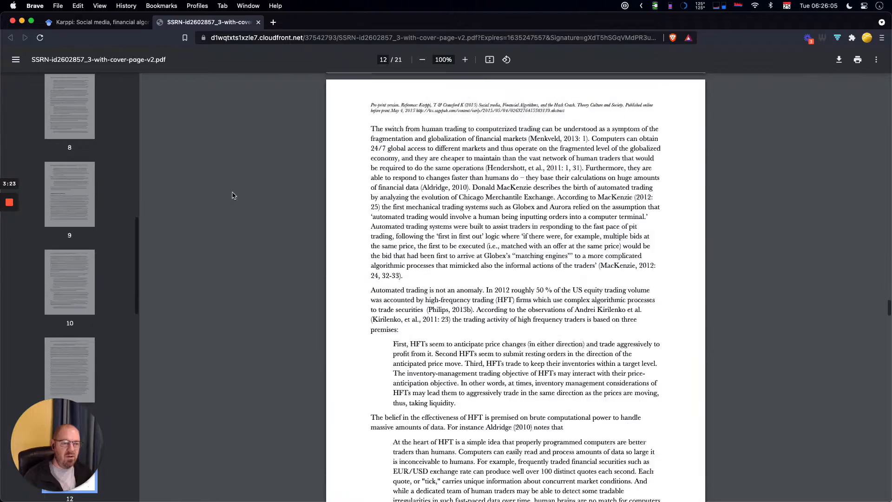
pyautogui.scroll(-15, 233, 195)
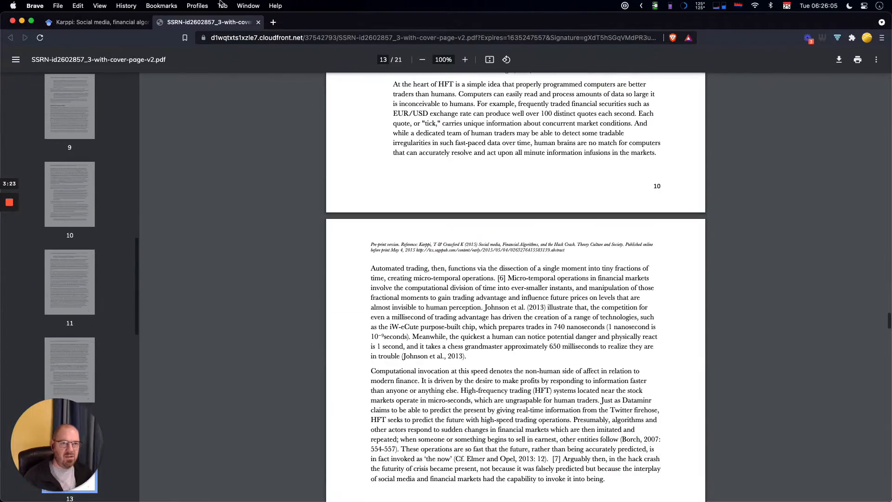
pyautogui.click(107, 24)
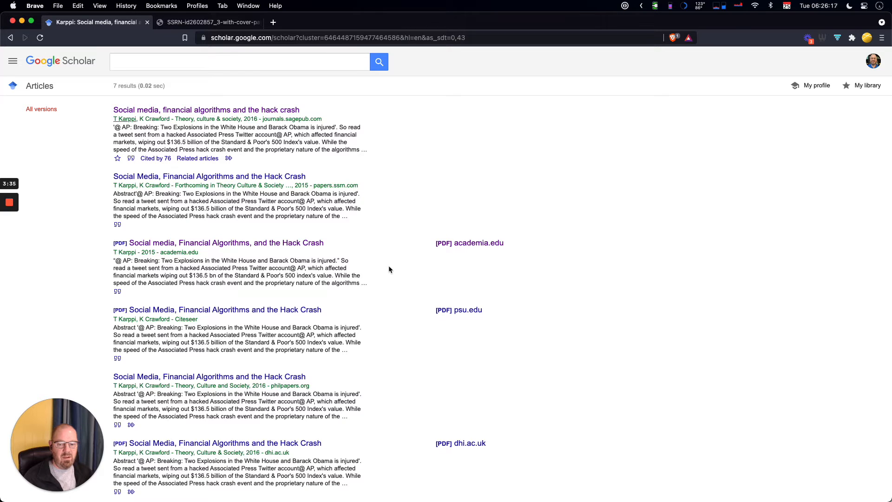
pyautogui.moveTo(389, 266); pyautogui.dragTo(390, 291)
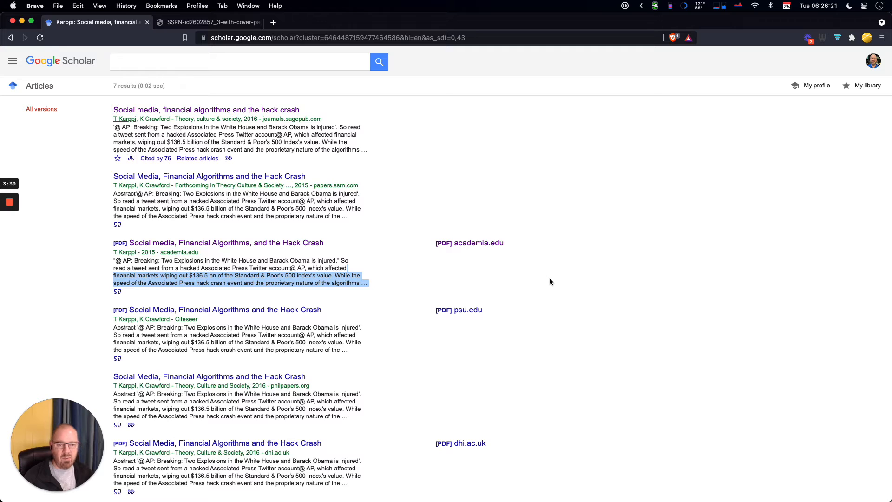
pyautogui.moveTo(393, 269); pyautogui.dragTo(423, 263)
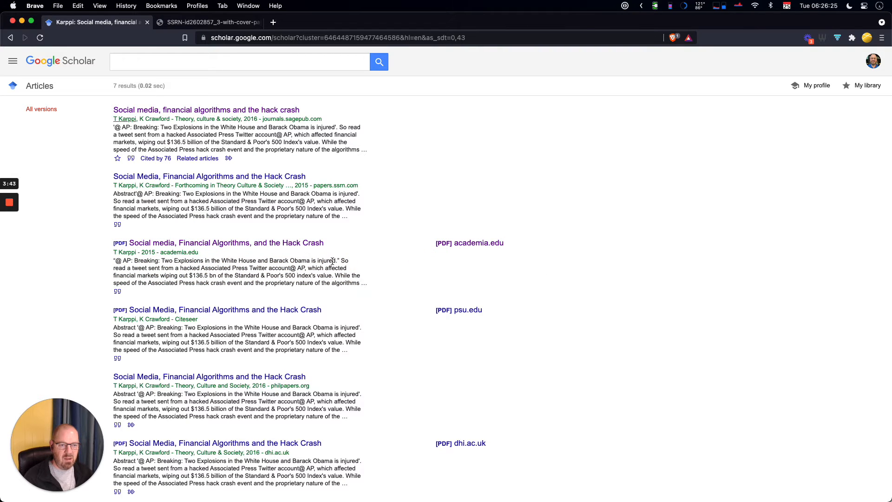
# - Open the psu.edu PDF version of the hack crash article in a new tab and skim its pages
pyautogui.keyDown('super'); pyautogui.click(462, 315); pyautogui.keyUp('super')
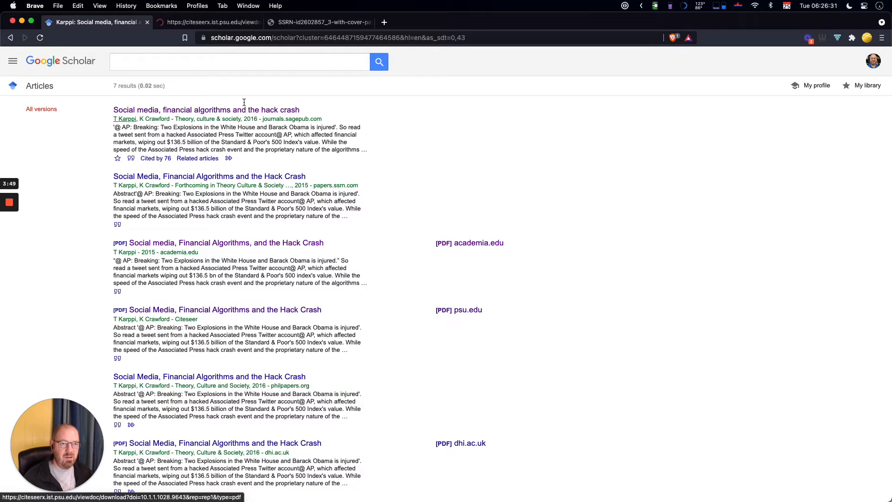
pyautogui.click(222, 22)
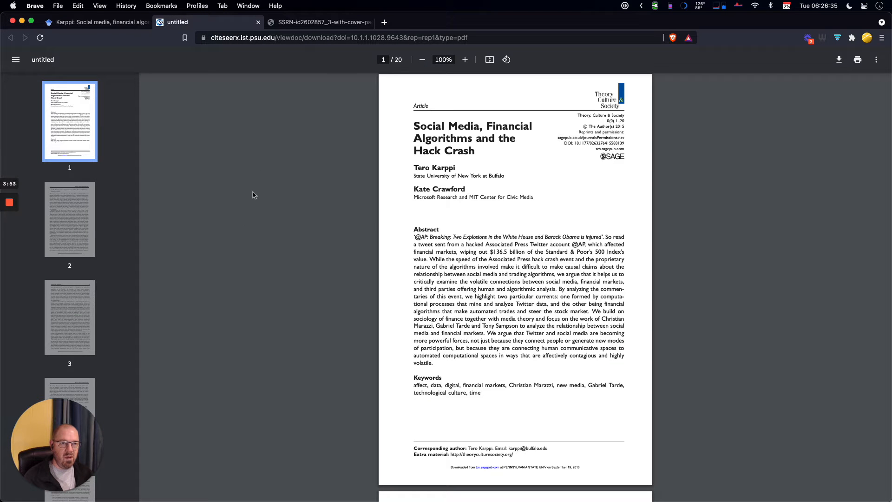
pyautogui.scroll(-1, 253, 195)
pyautogui.scroll(-20, 253, 195)
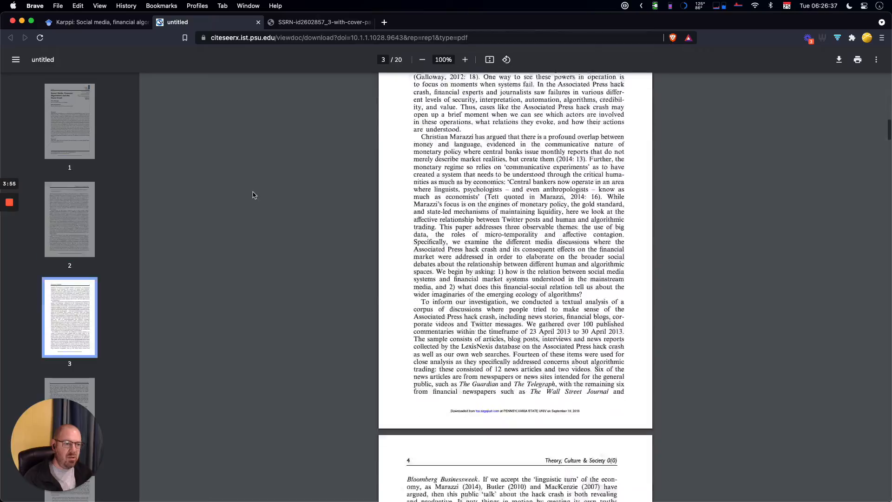
pyautogui.scroll(20, 254, 196)
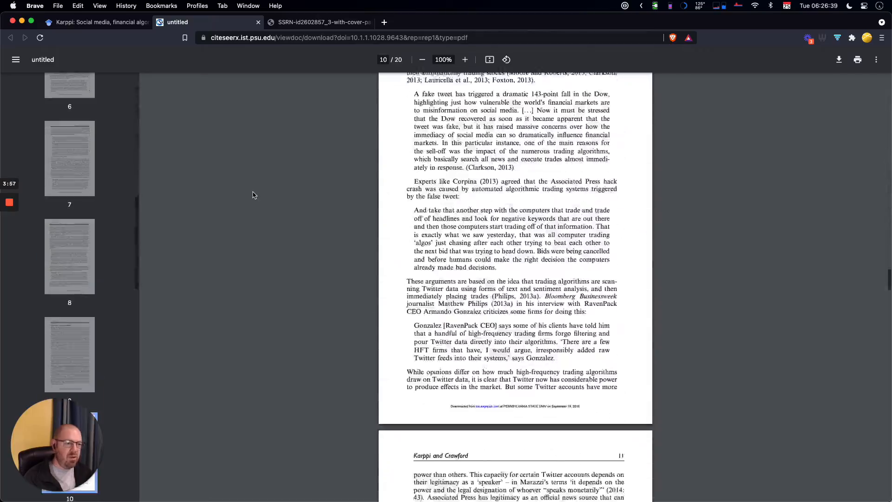
pyautogui.scroll(20, 253, 195)
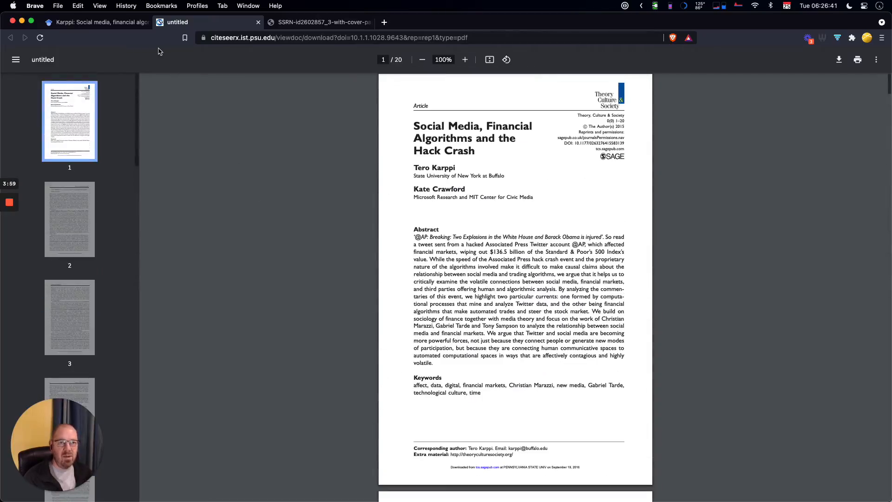
# - Return from the psu.edu PDF to the Google Scholar search results for "social media algorithms"
pyautogui.click(108, 22)
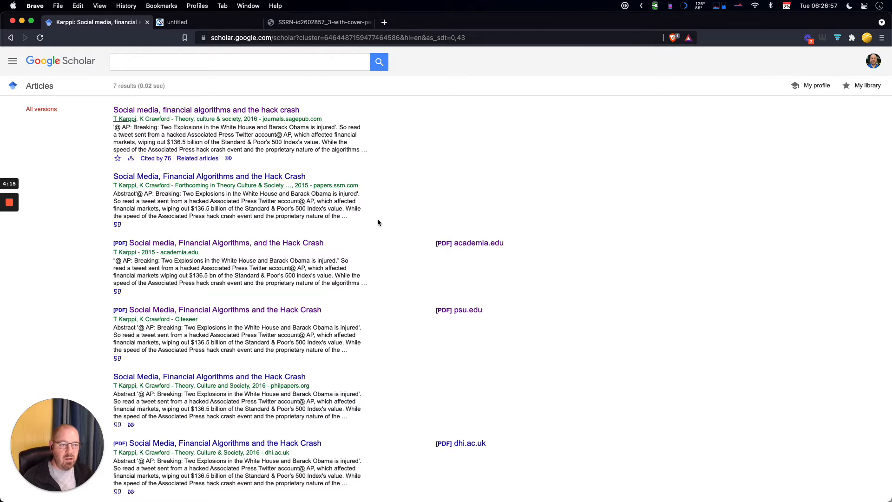
pyautogui.press('super+bracketleft')
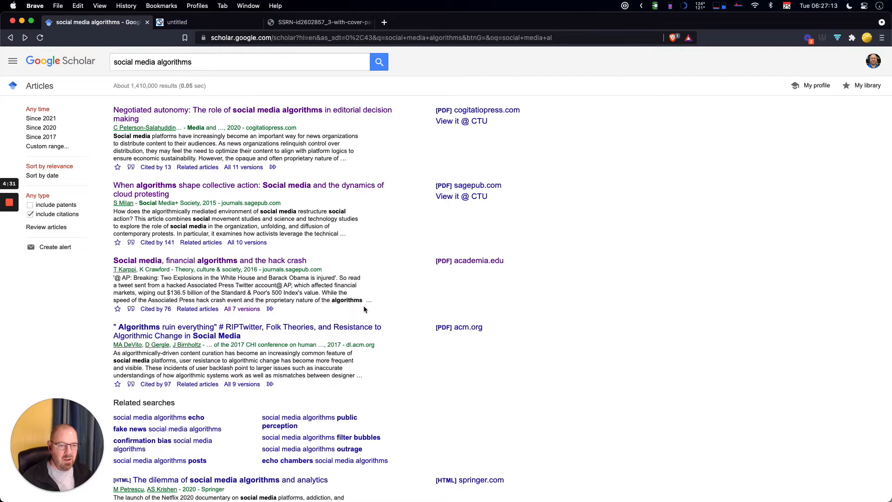
pyautogui.press('super+[')
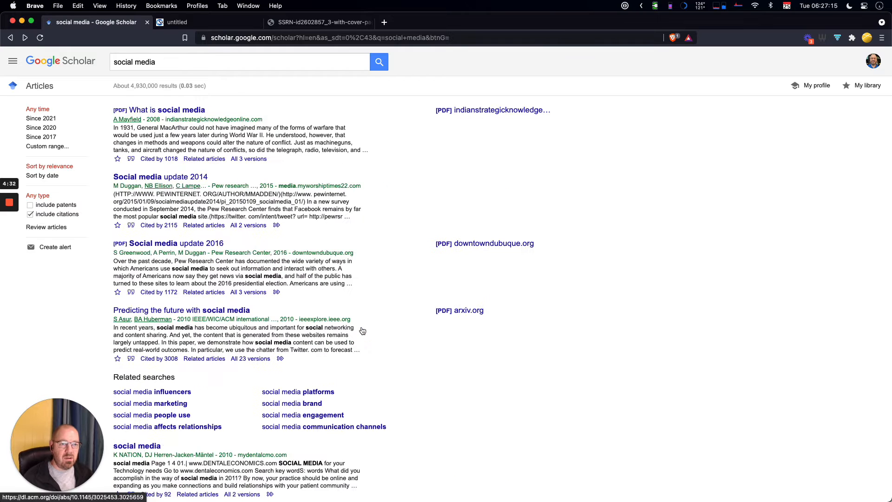
pyautogui.press('super+]')
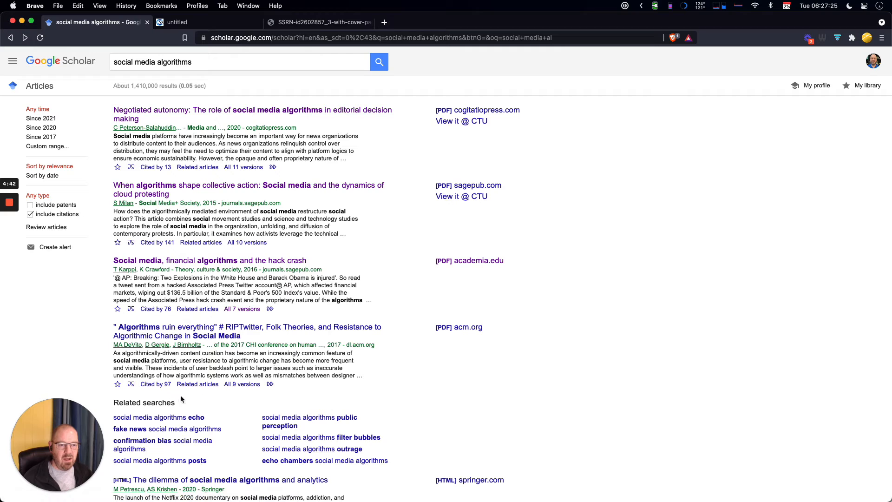
# - List the articles citing "Social media, financial algorithms and the hack crash" and skim the list
pyautogui.click(156, 309)
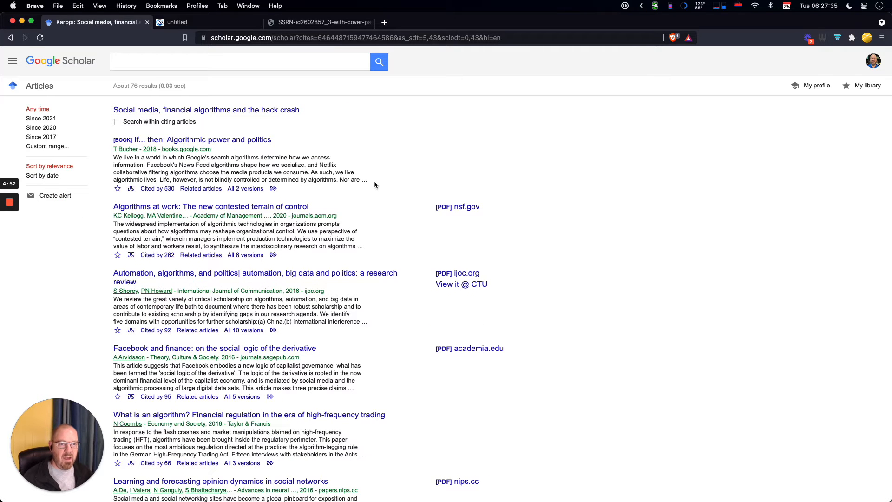
pyautogui.press('super+bracketleft')
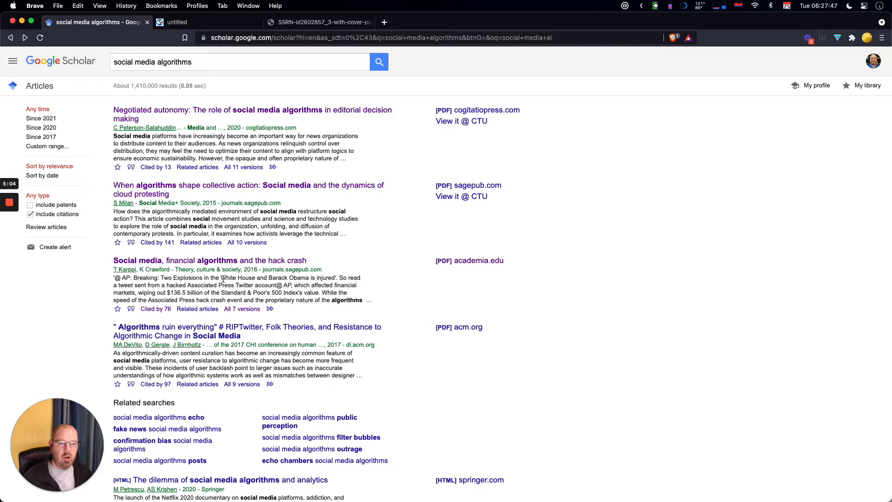
pyautogui.click(154, 310)
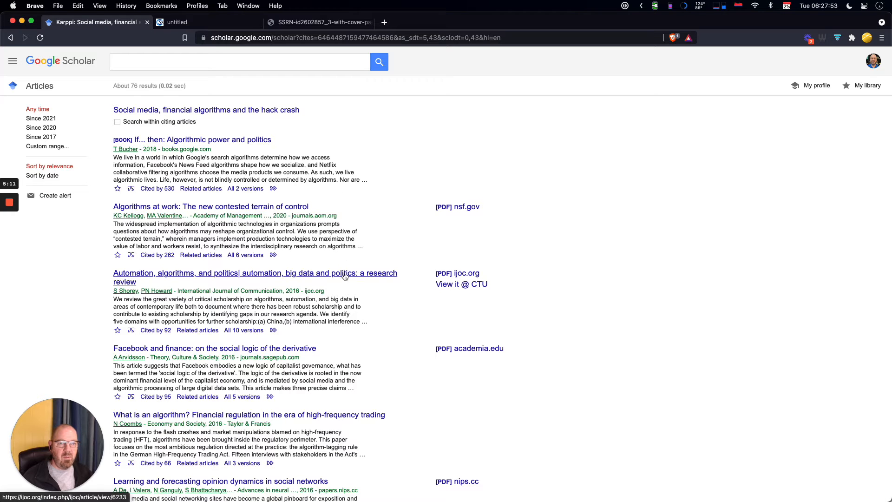
pyautogui.scroll(-10, 273, 379)
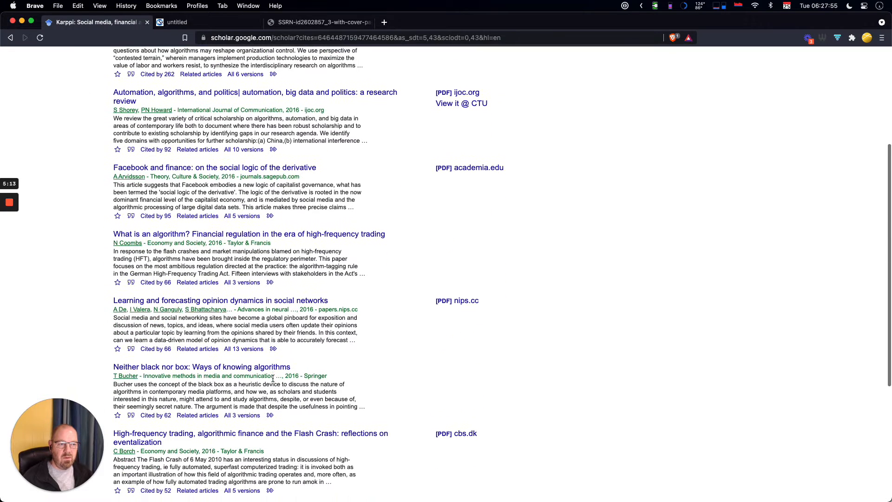
pyautogui.scroll(10, 273, 378)
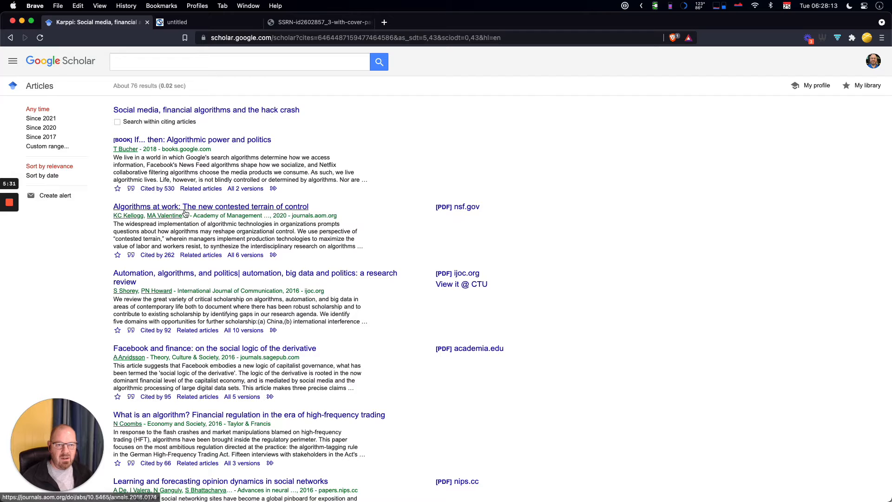
# - Open "Algorithms at work: The new contested terrain of control" in a new tab and examine its abstract, article details and download options
pyautogui.keyDown('super'); pyautogui.click(204, 212); pyautogui.keyUp('super')
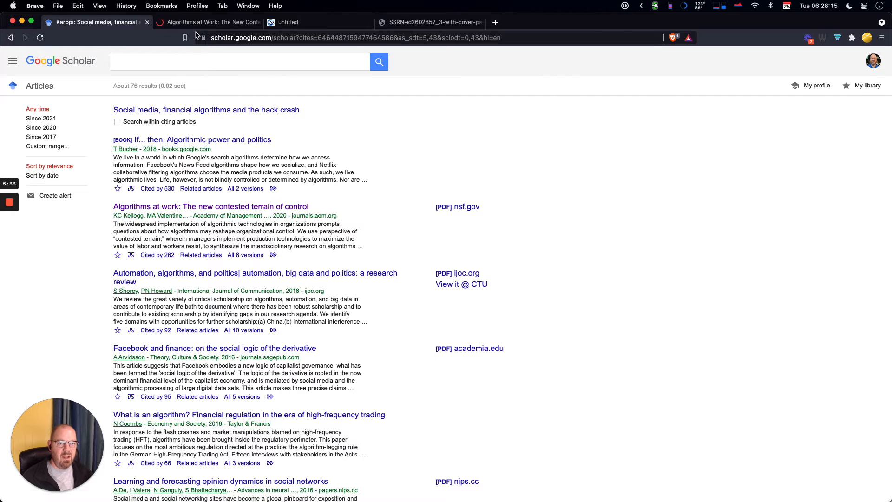
pyautogui.click(209, 22)
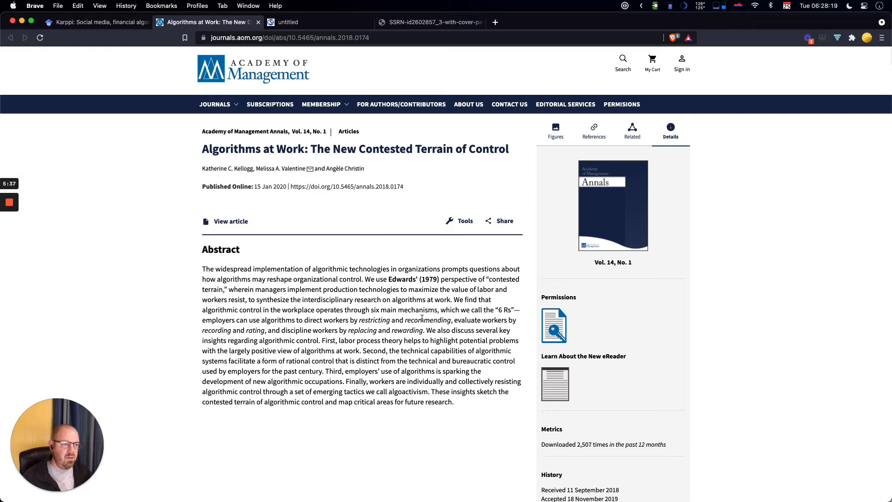
pyautogui.scroll(-5, 422, 318)
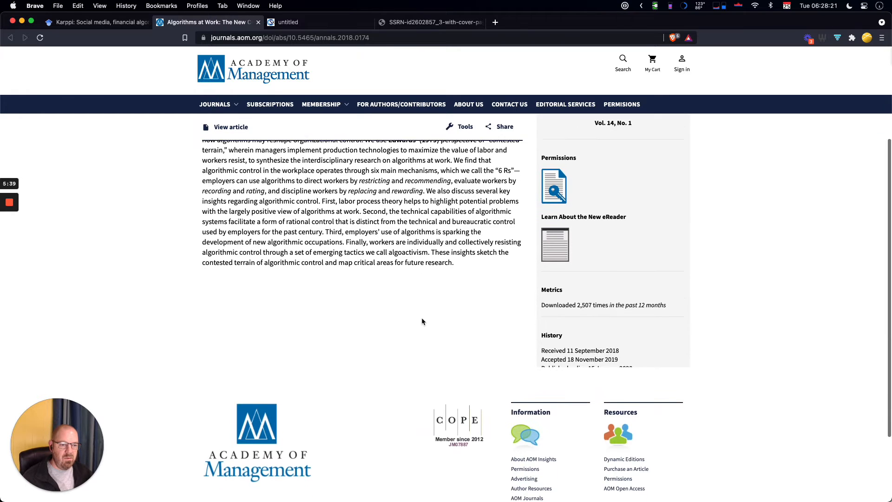
pyautogui.scroll(5, 422, 317)
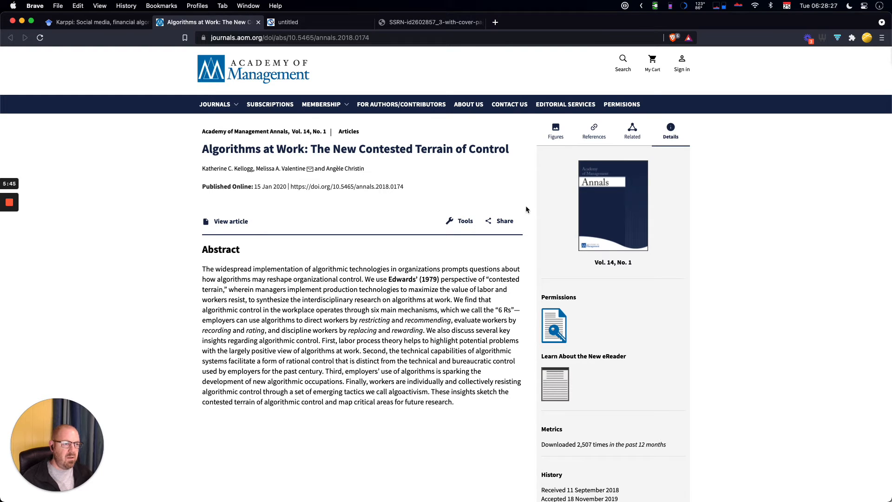
pyautogui.scroll(-2, 728, 216)
pyautogui.scroll(-2, 727, 212)
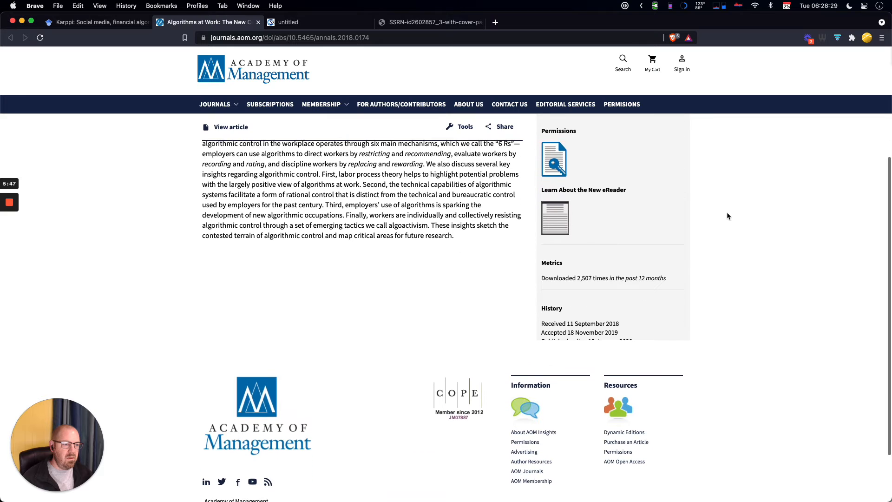
pyautogui.scroll(-5, 632, 262)
pyautogui.scroll(-3, 633, 265)
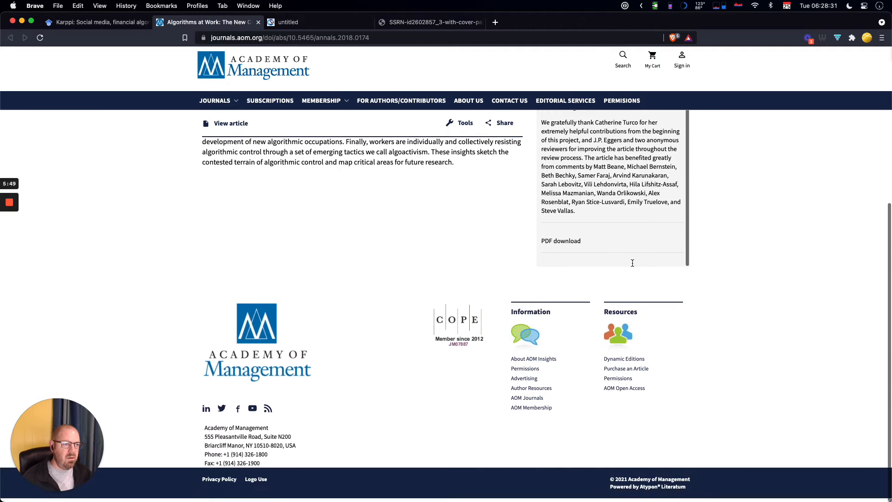
pyautogui.scroll(5, 633, 265)
pyautogui.scroll(-3, 633, 265)
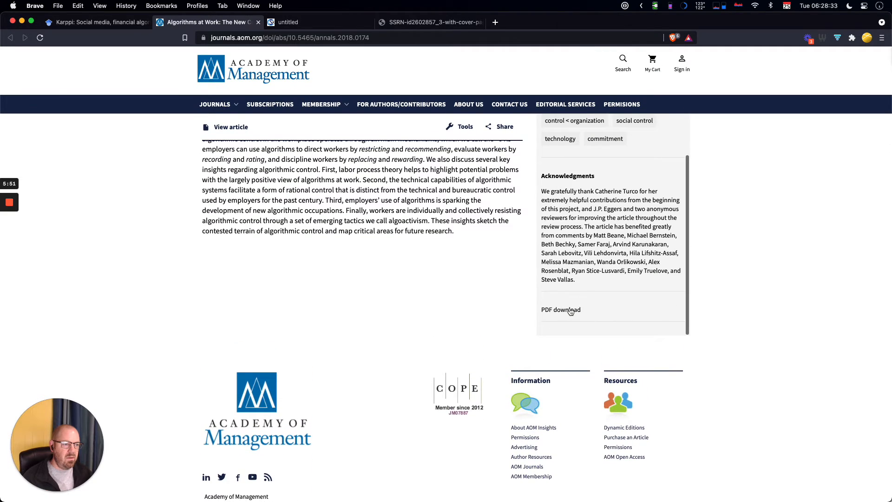
# - Request the article's PDF download from the publisher, review the access options, and return to the list of citing articles
pyautogui.click(567, 310)
pyautogui.scroll(-10, 409, 325)
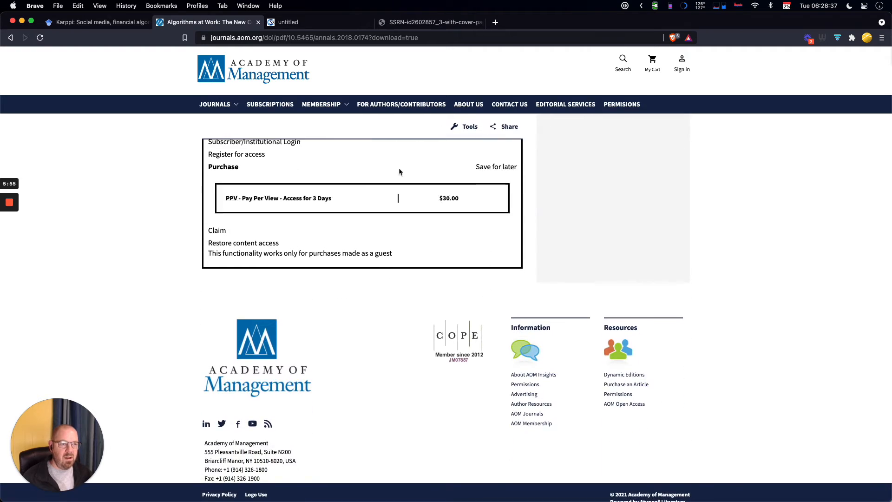
pyautogui.click(107, 26)
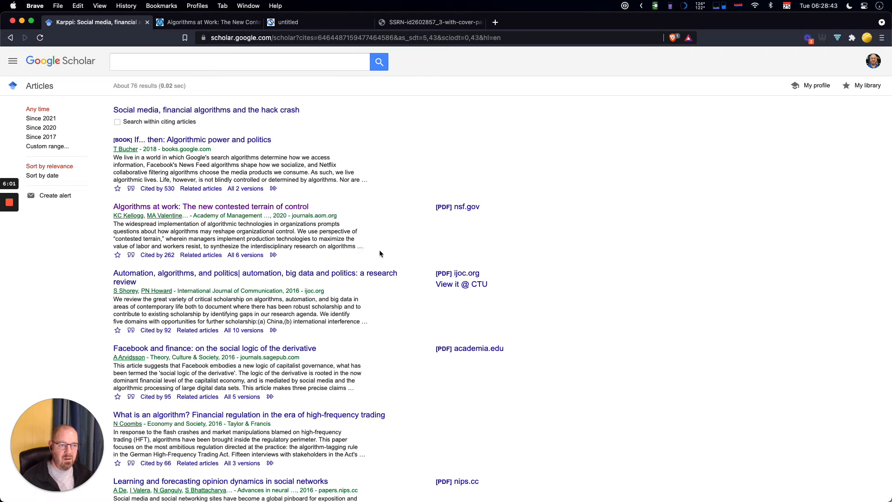
# - List all versions of "Algorithms at work" and open the academia.edu PDF in a new tab
pyautogui.click(245, 255)
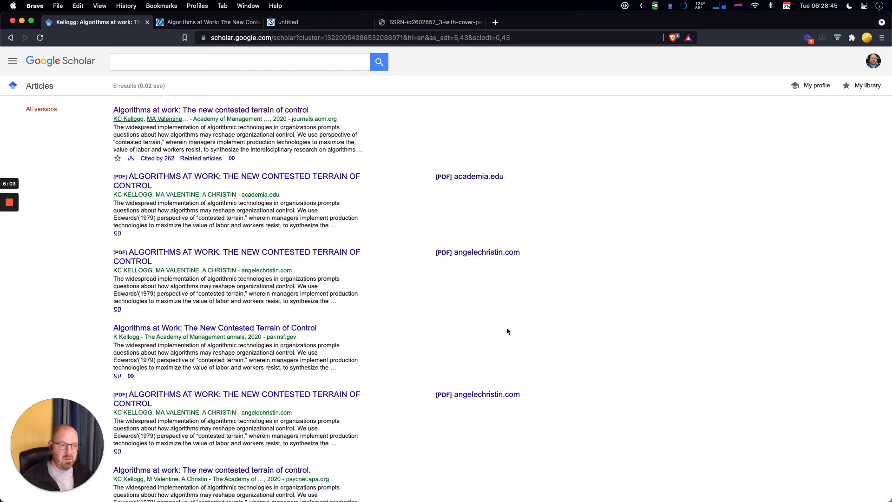
pyautogui.keyDown('super'); pyautogui.click(470, 179); pyautogui.keyUp('super')
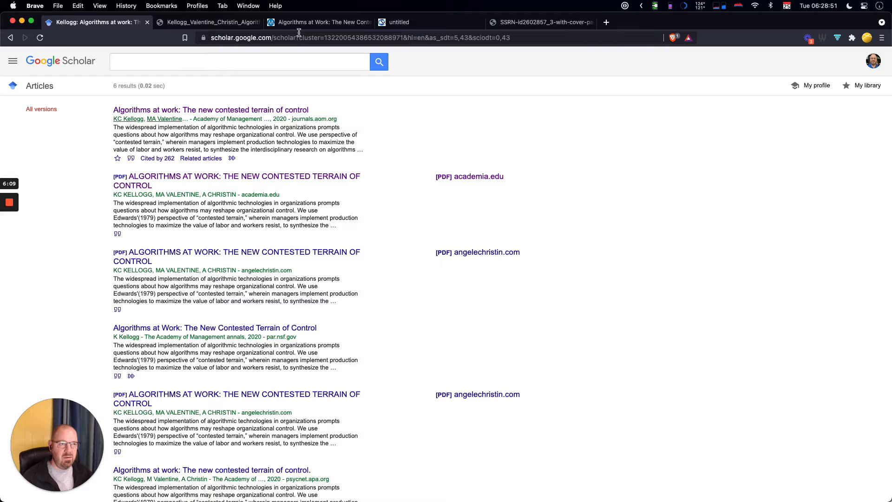
pyautogui.click(509, 24)
pyautogui.scroll(20, 429, 221)
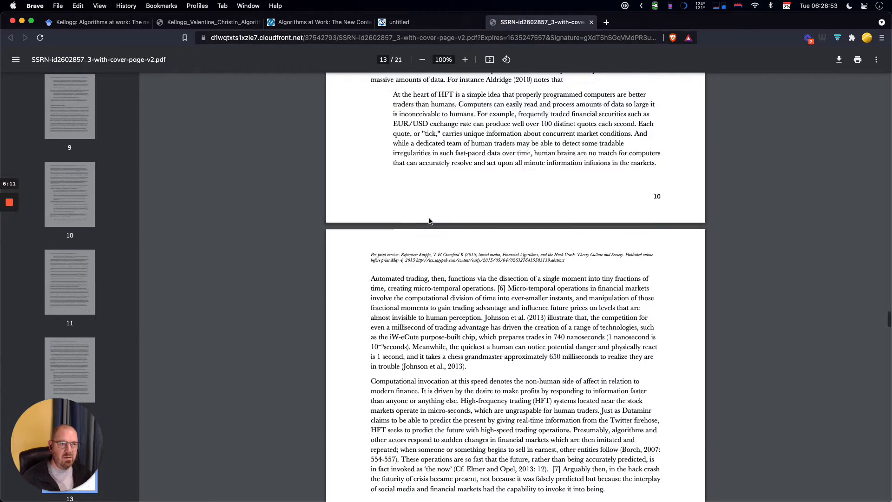
pyautogui.scroll(5, 429, 221)
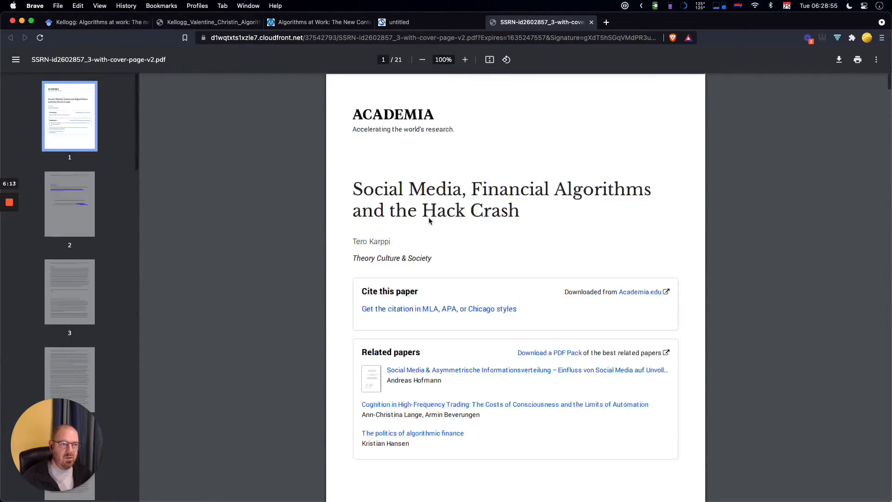
# - Skim the academia.edu PDF of "Algorithms at work" and return to the versions list
pyautogui.click(189, 23)
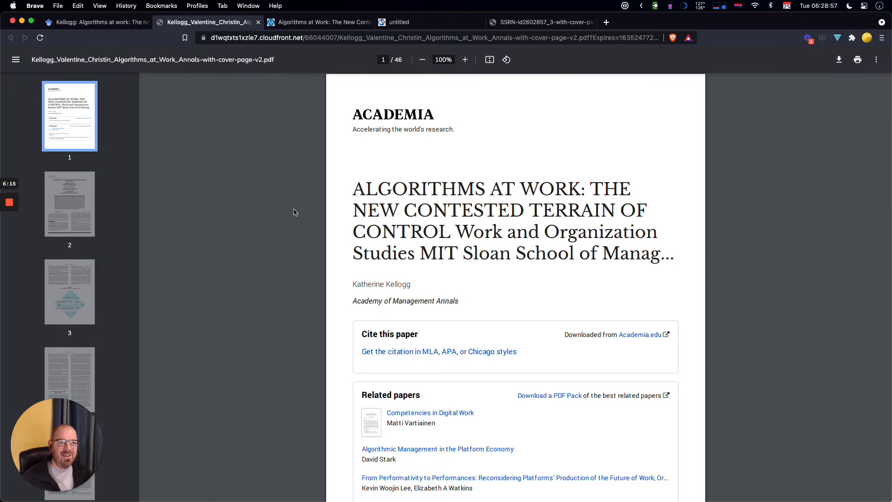
pyautogui.scroll(-5, 460, 205)
pyautogui.scroll(-15, 461, 205)
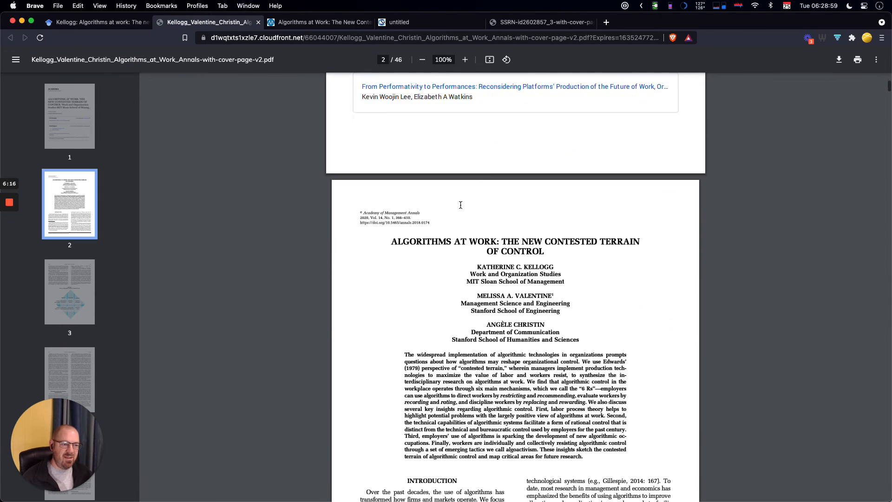
pyautogui.scroll(20, 460, 205)
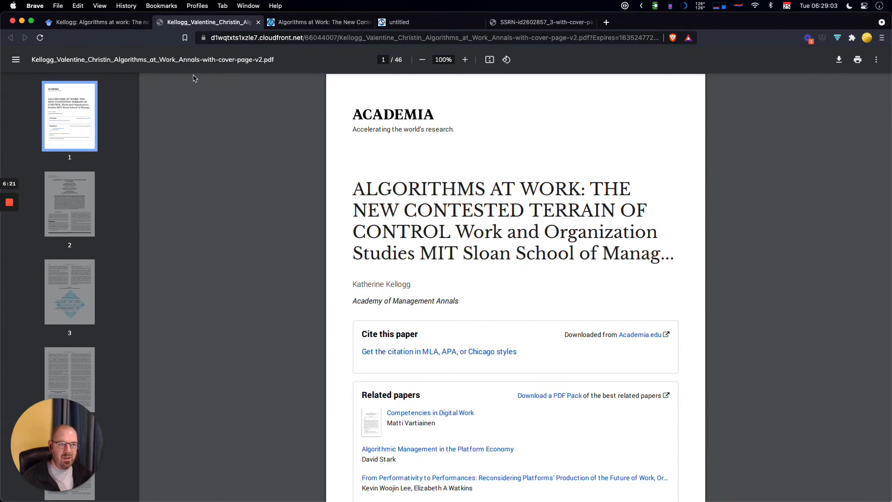
pyautogui.click(98, 22)
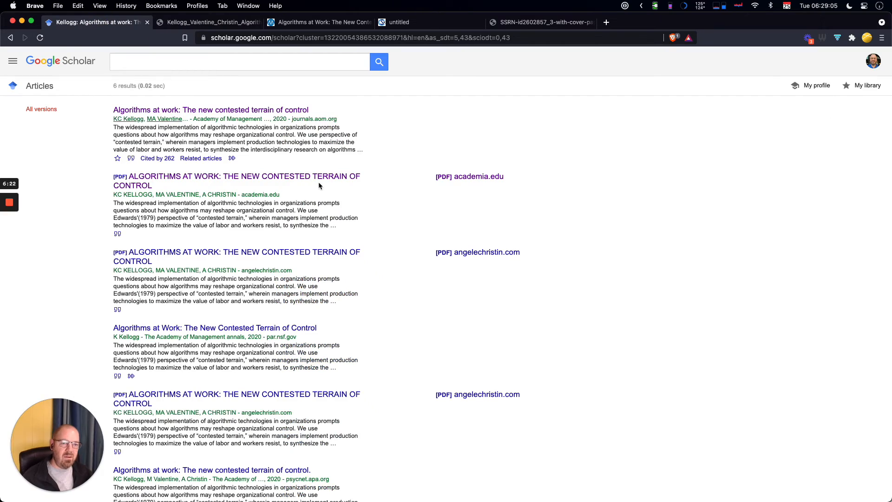
# - List the articles related to "Algorithms at work" from the citing articles list, skim them, and go back to the citing articles
pyautogui.press('super+bracketleft')
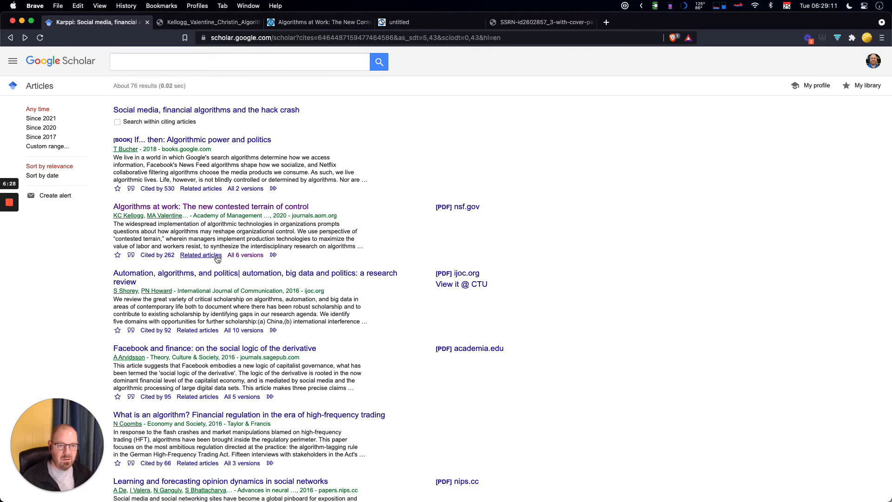
pyautogui.click(201, 254)
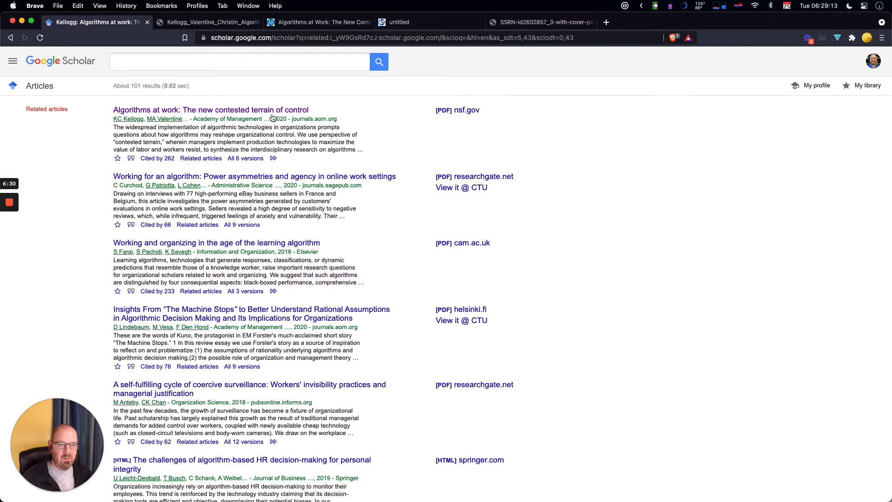
pyautogui.scroll(-5, 267, 326)
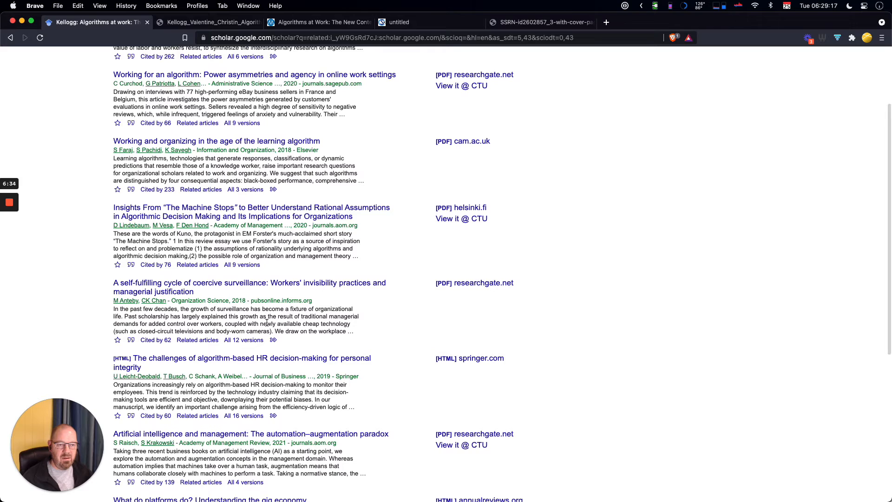
pyautogui.scroll(-6, 267, 323)
pyautogui.scroll(11, 268, 324)
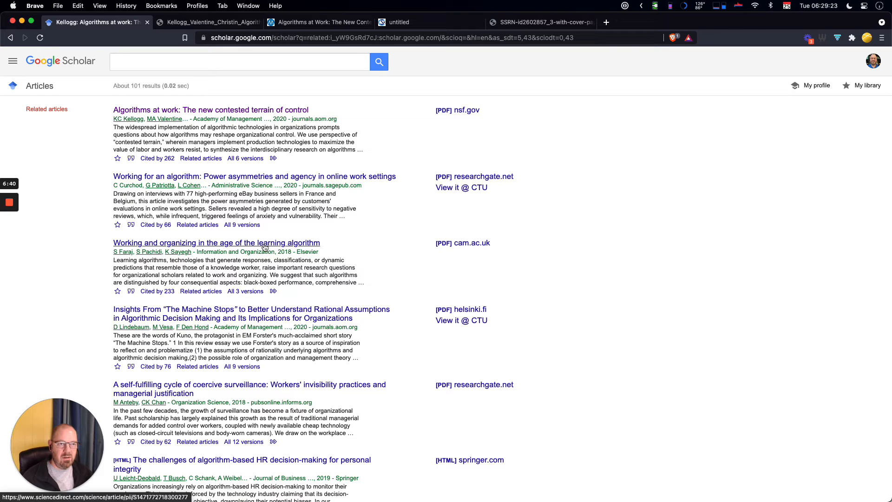
pyautogui.click(10, 37)
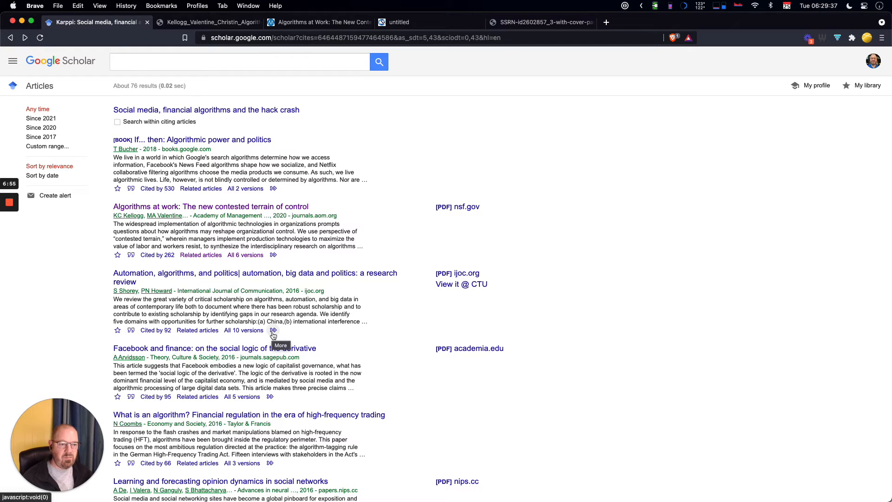
# - Show the extra options for the "Automation, algorithms, and politics" result, and view the citation formats for "Algorithms at work"
pyautogui.click(273, 331)
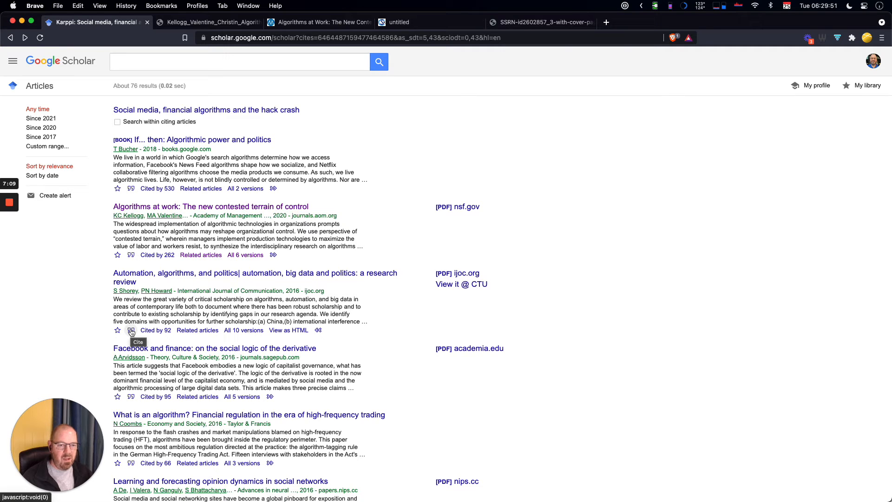
pyautogui.click(131, 255)
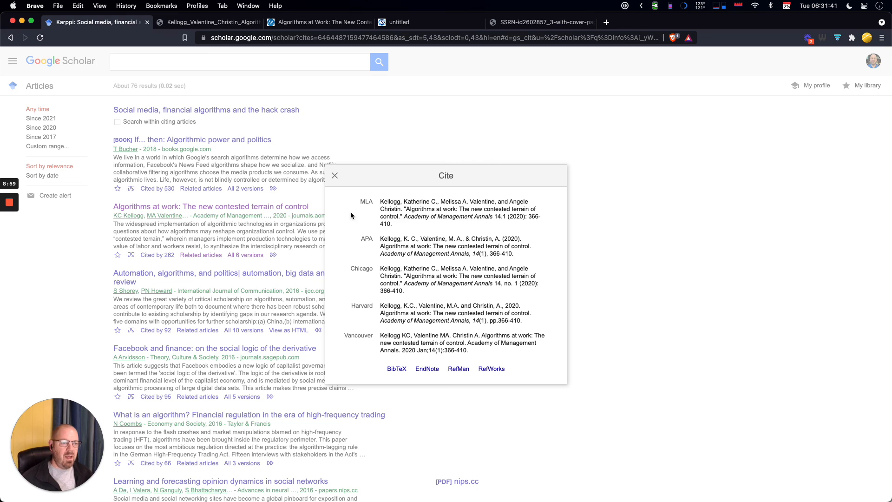
pyautogui.click(336, 177)
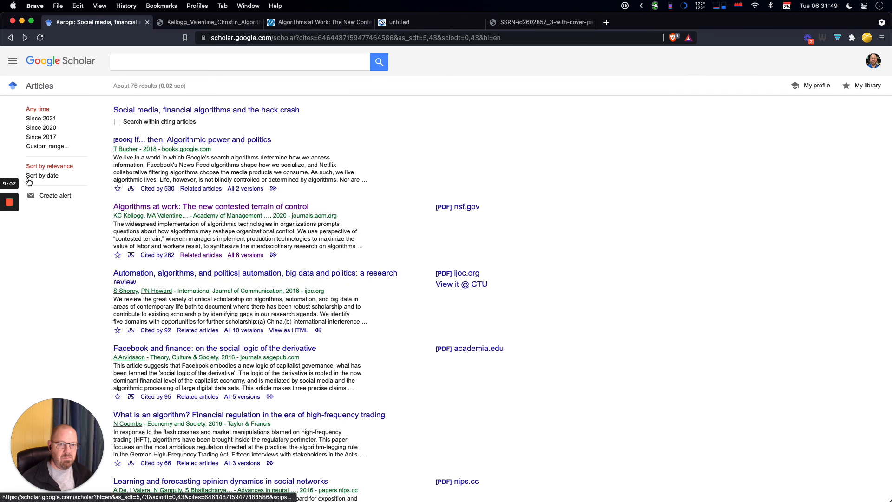
pyautogui.moveTo(10, 204)
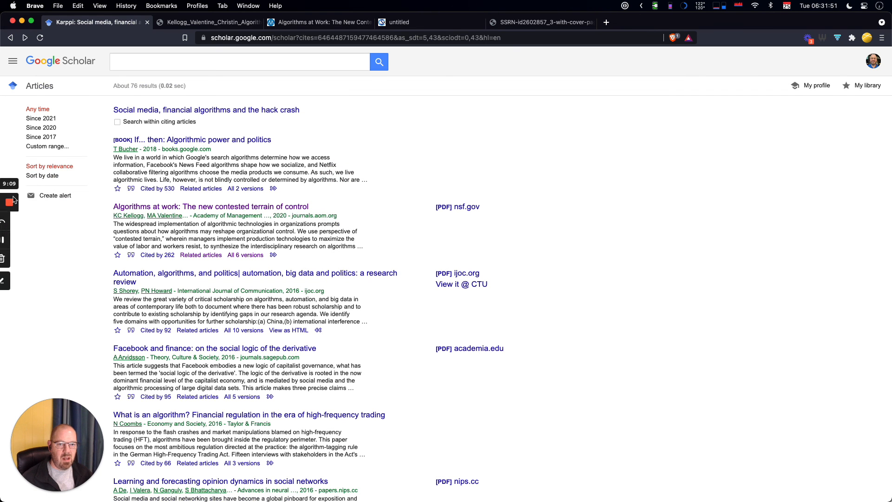